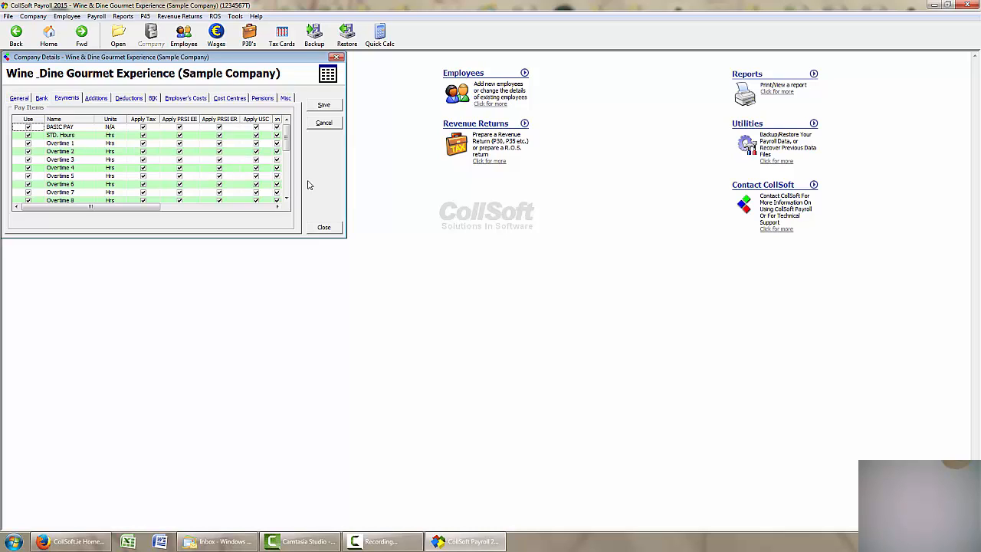
Rename the pay item Overtime 1 as "Overtime x 1.5" in the company's payments list
{"action": "left_click_drag", "start_coordinate": [286, 142], "coordinate": [286, 188]}
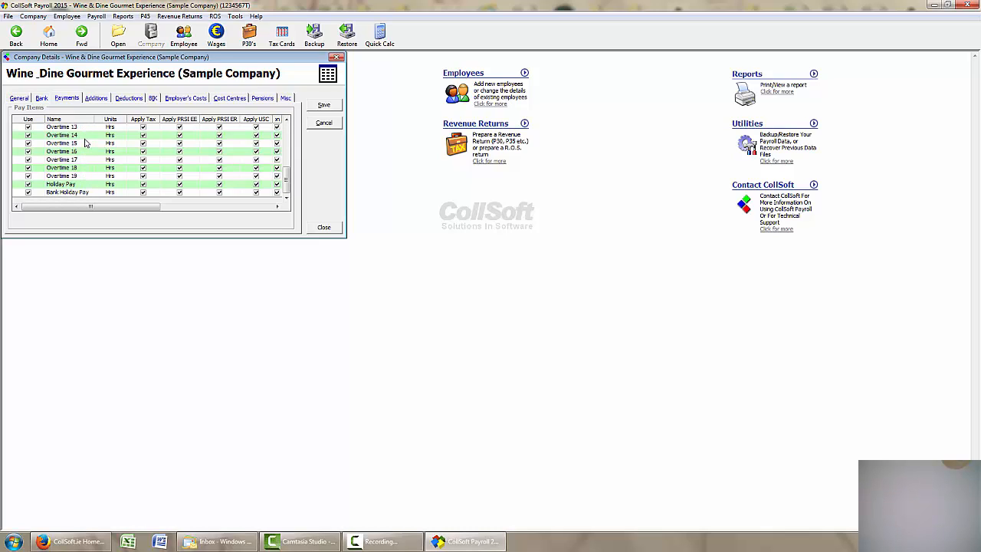
{"action": "left_click_drag", "start_coordinate": [287, 182], "coordinate": [291, 138]}
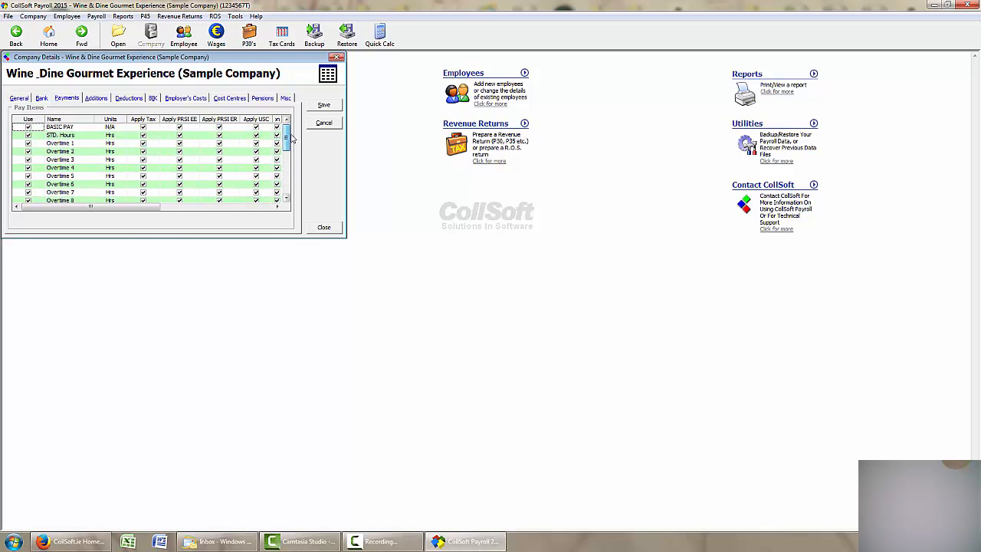
{"action": "left_click", "coordinate": [69, 146]}
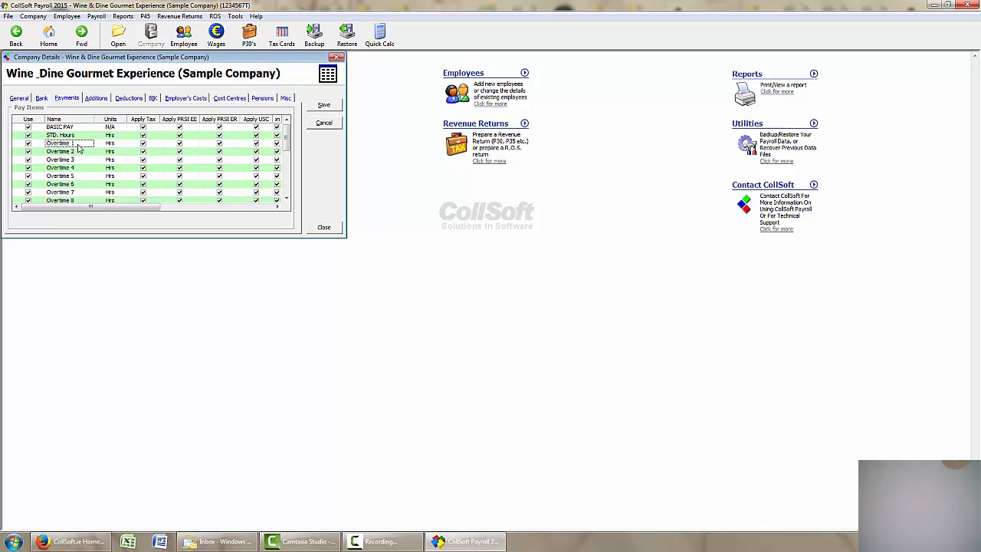
{"action": "left_click", "coordinate": [78, 148]}
{"action": "left_click", "coordinate": [78, 145]}
{"action": "type", "text": "x 1.5"}
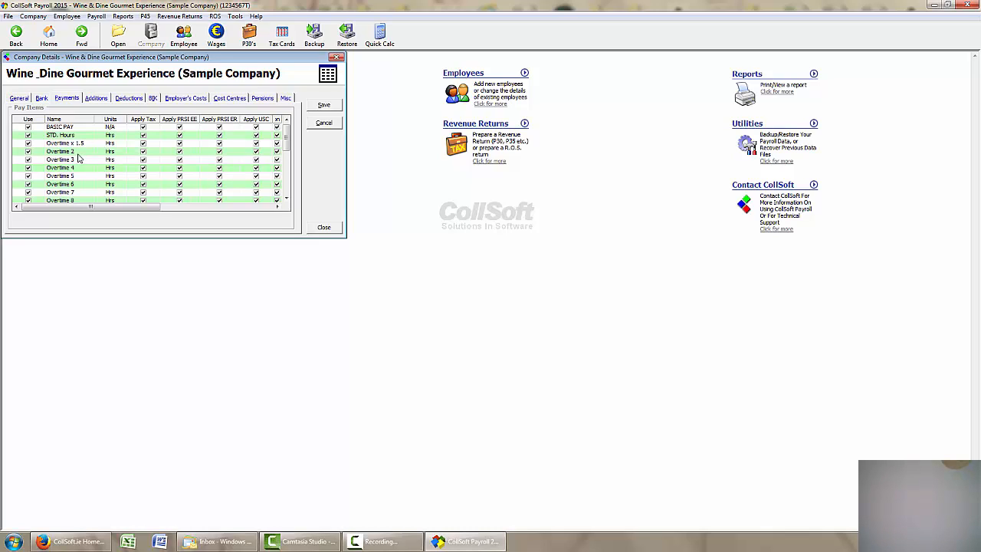
Rename Overtime 2 as "Overtime x 2" and Overtime 3 as "Overtime x 1.33", saving and closing the company details
{"action": "left_click", "coordinate": [77, 154]}
{"action": "left_click", "coordinate": [71, 153]}
{"action": "left_click", "coordinate": [69, 151]}
{"action": "left_click", "coordinate": [71, 161]}
{"action": "left_click", "coordinate": [73, 160]}
{"action": "left_click", "coordinate": [72, 161]}
{"action": "type", "text": "x 1.33"}
{"action": "left_click", "coordinate": [322, 109]}
{"action": "left_click", "coordinate": [325, 229]}
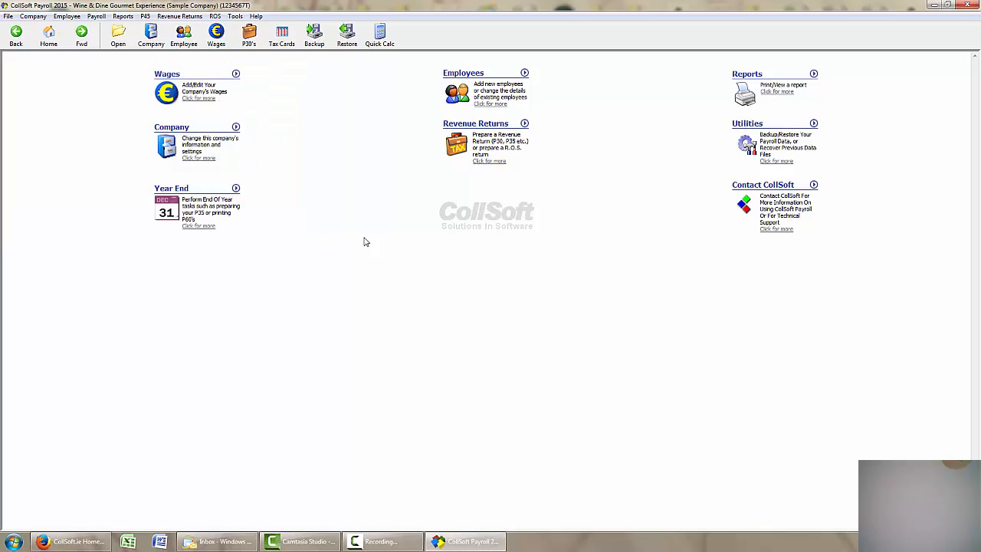
Start the Week 3 weekly wages period with the payroll date 16/01/2015
{"action": "left_click", "coordinate": [169, 73]}
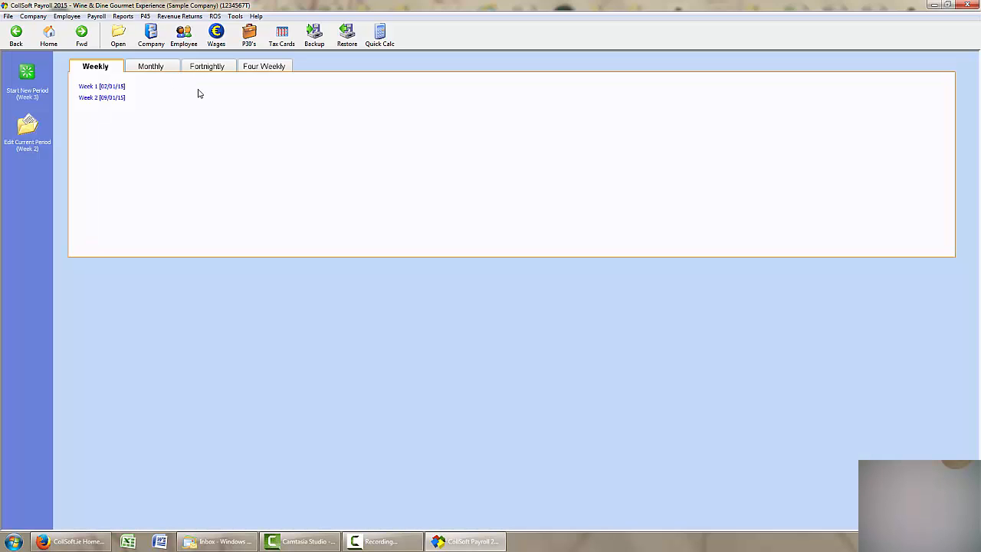
{"action": "left_click", "coordinate": [27, 73]}
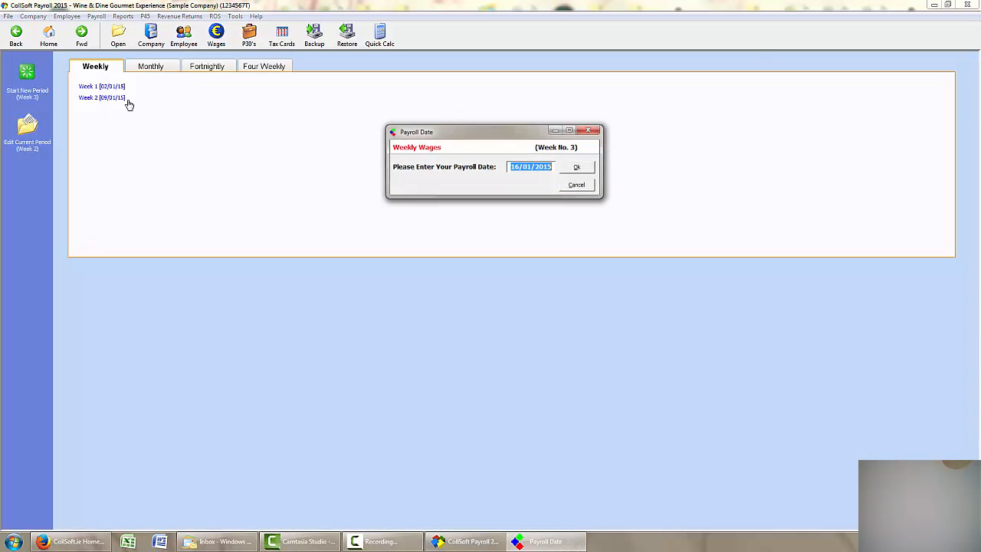
{"action": "left_click", "coordinate": [577, 168]}
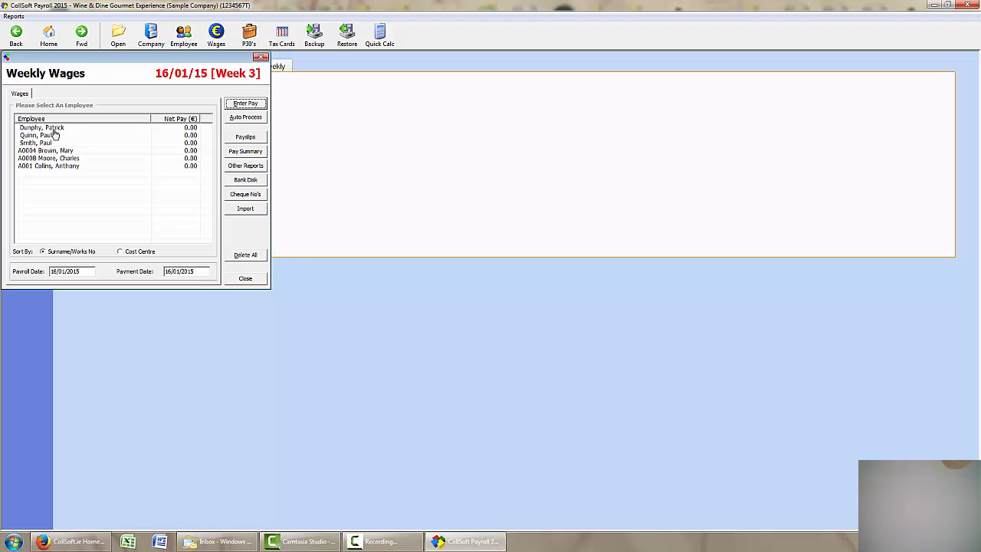
Check the renamed overtime items in the first listed employee's Week 3 pay entry and close it
{"action": "left_click", "coordinate": [53, 130]}
{"action": "double_click", "coordinate": [54, 130]}
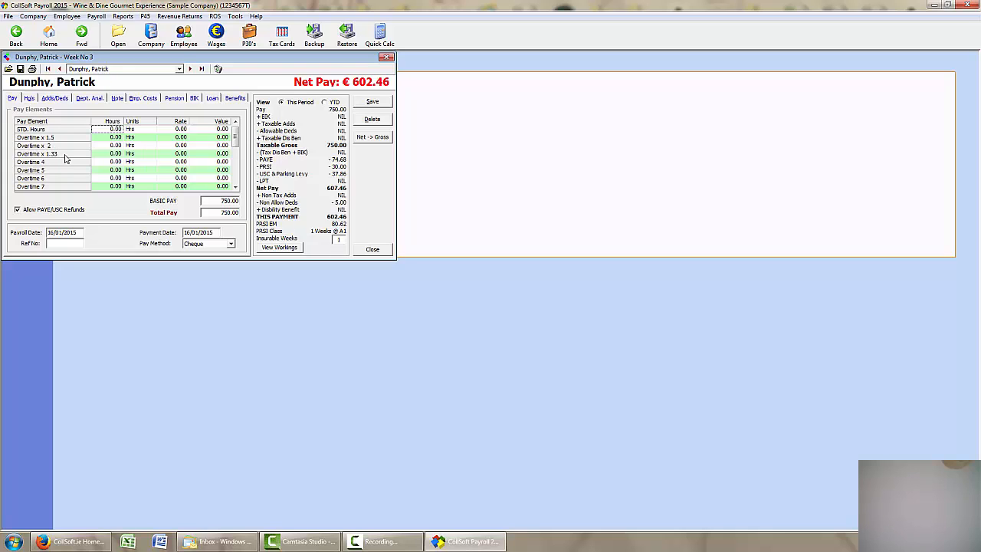
{"action": "left_click", "coordinate": [376, 250]}
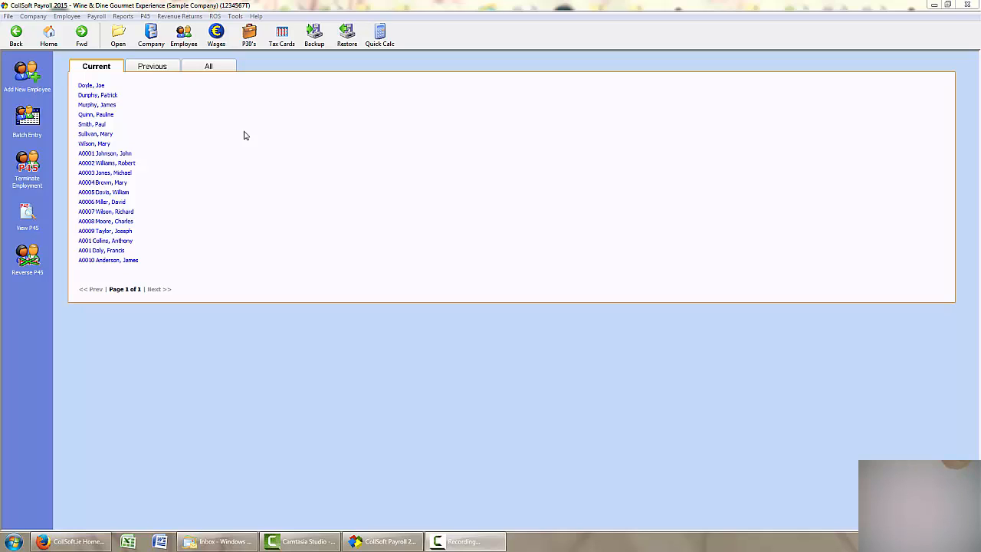
Open the company details and rename Addition 1 as "Bonus" in the additions to pay
{"action": "left_click", "coordinate": [156, 44]}
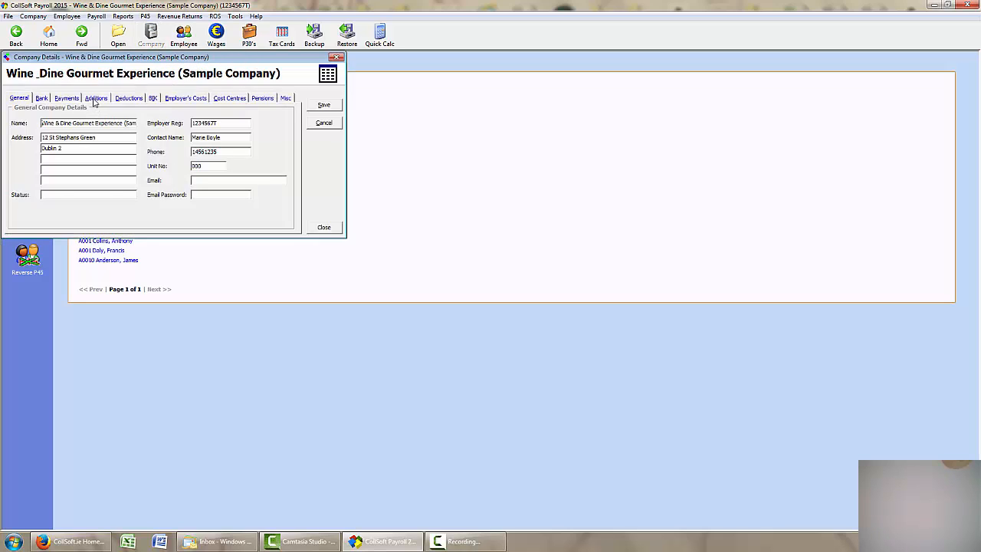
{"action": "left_click", "coordinate": [95, 99]}
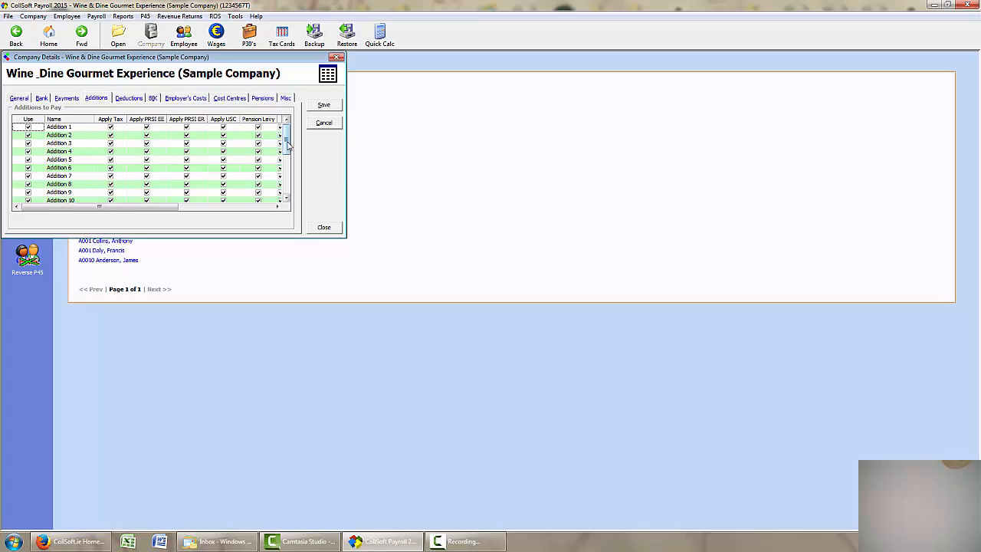
{"action": "left_click_drag", "start_coordinate": [287, 145], "coordinate": [288, 184]}
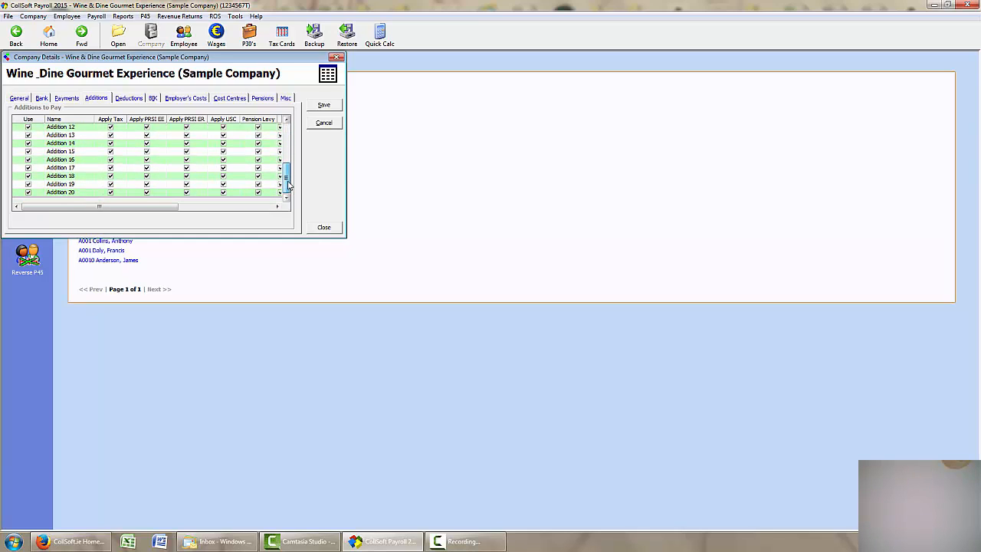
{"action": "scroll", "coordinate": [287, 184], "scroll_direction": "up", "scroll_amount": 4}
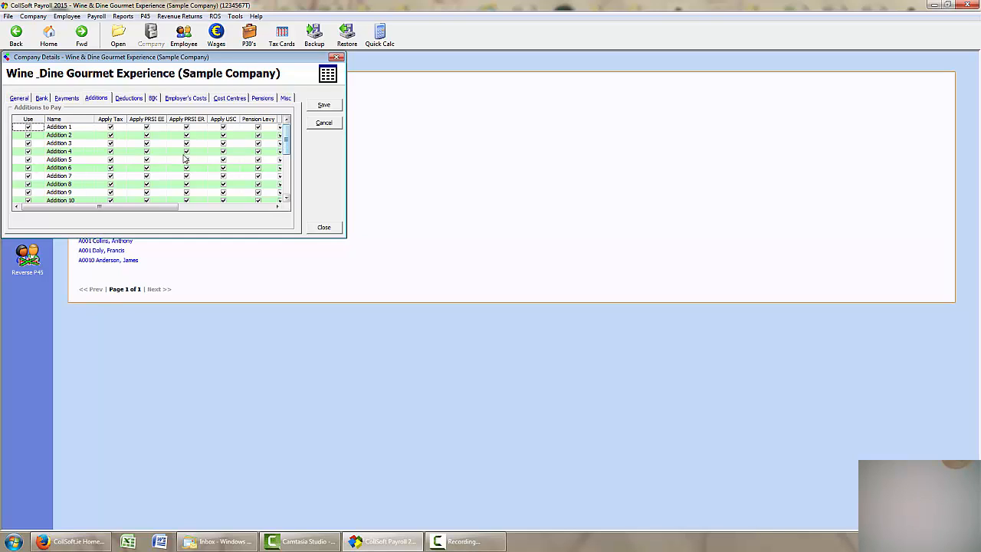
{"action": "left_click", "coordinate": [53, 130]}
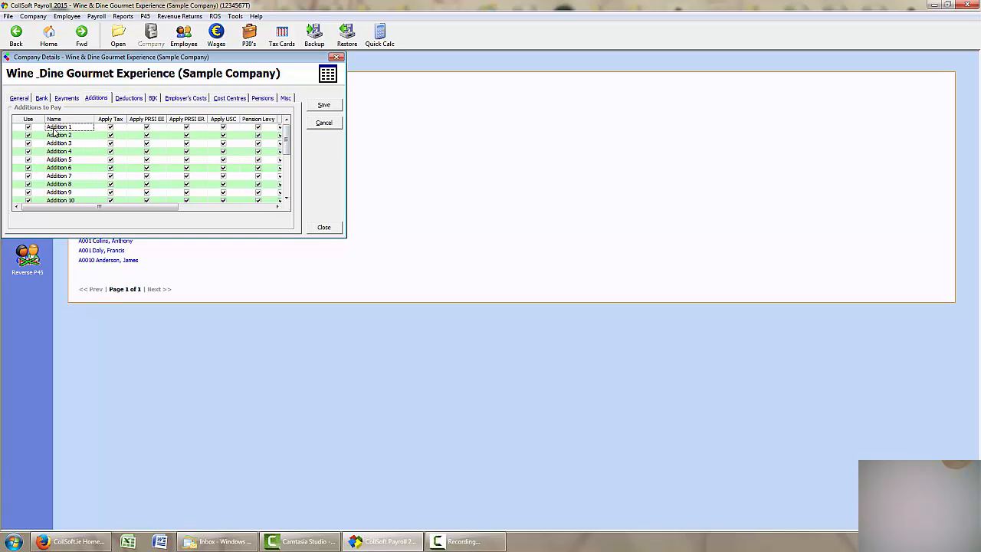
{"action": "type", "text": "Bonus"}
{"action": "key", "text": "Return"}
Rename Addition 2 as "Travel Exps" in the additions to pay
{"action": "left_click", "coordinate": [58, 136]}
{"action": "type", "text": "Travel Exps"}
{"action": "key", "text": "Return"}
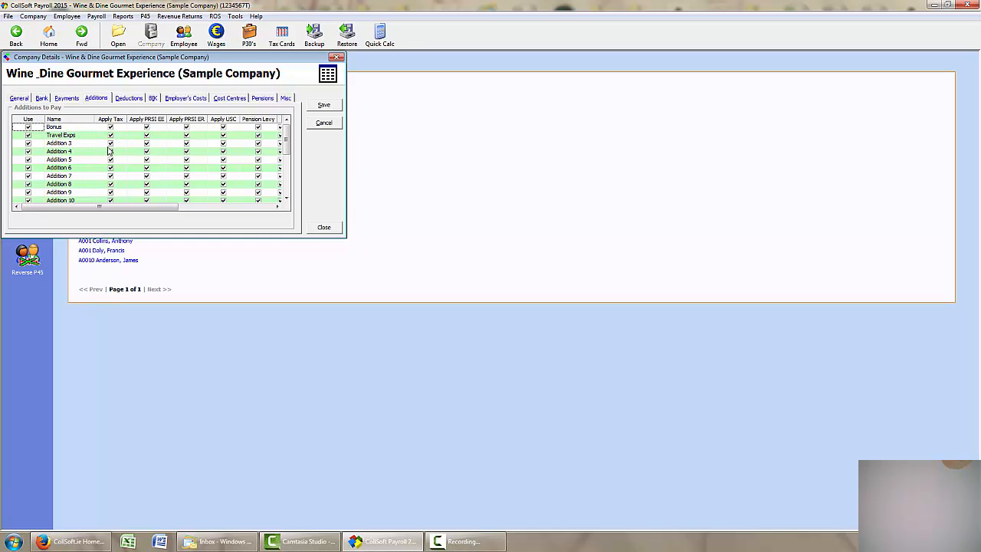
Exclude Travel Exps from tax, PRSI, USC, pension levy, insurable, pensionable and holiday calculations
{"action": "left_click", "coordinate": [110, 135]}
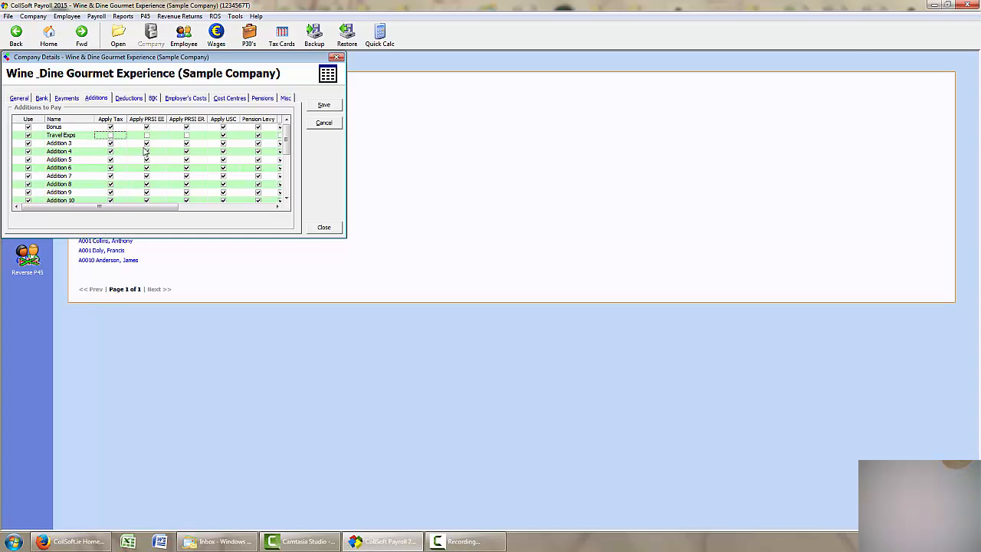
{"action": "left_click", "coordinate": [223, 136]}
{"action": "left_click", "coordinate": [279, 207]}
{"action": "left_click", "coordinate": [279, 207]}
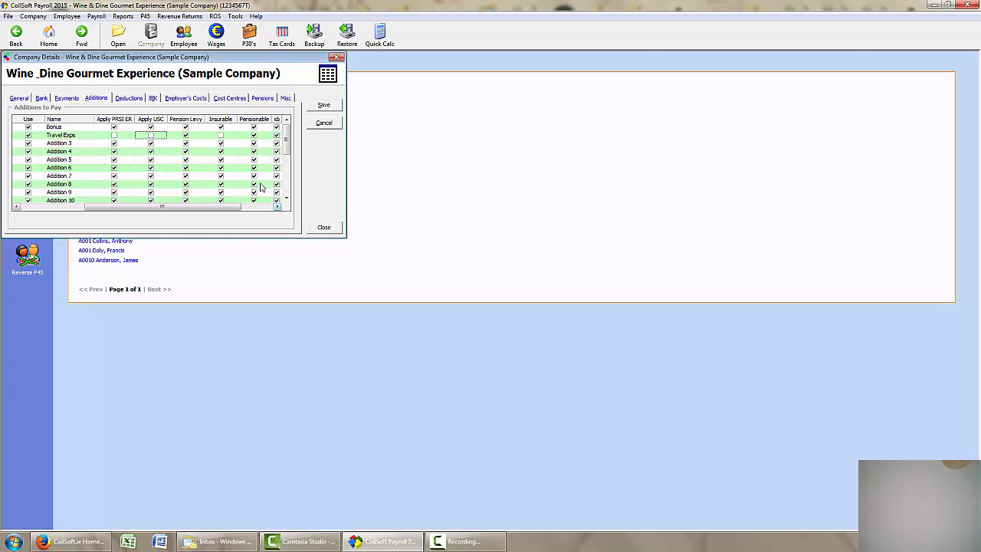
{"action": "left_click", "coordinate": [186, 136]}
{"action": "left_click", "coordinate": [254, 136]}
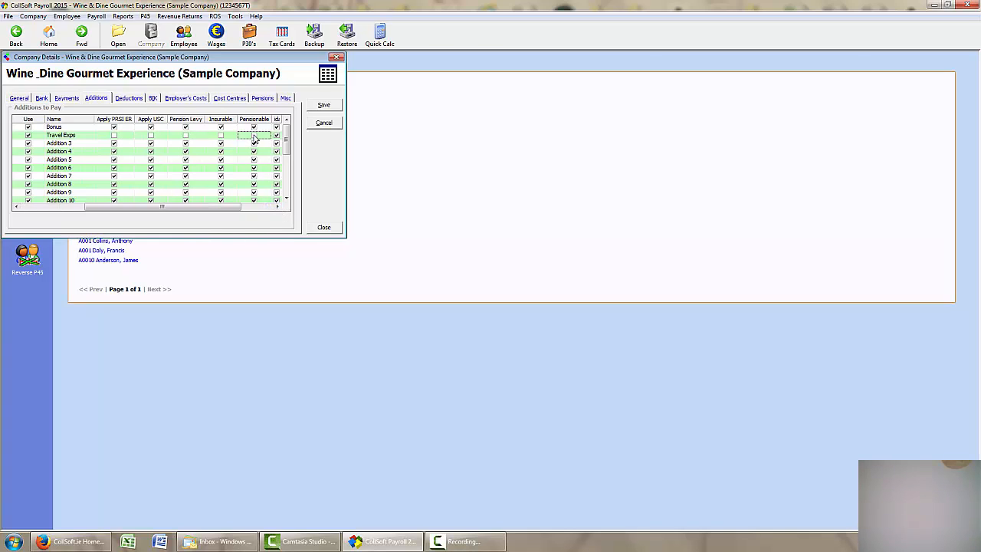
{"action": "left_click", "coordinate": [275, 136]}
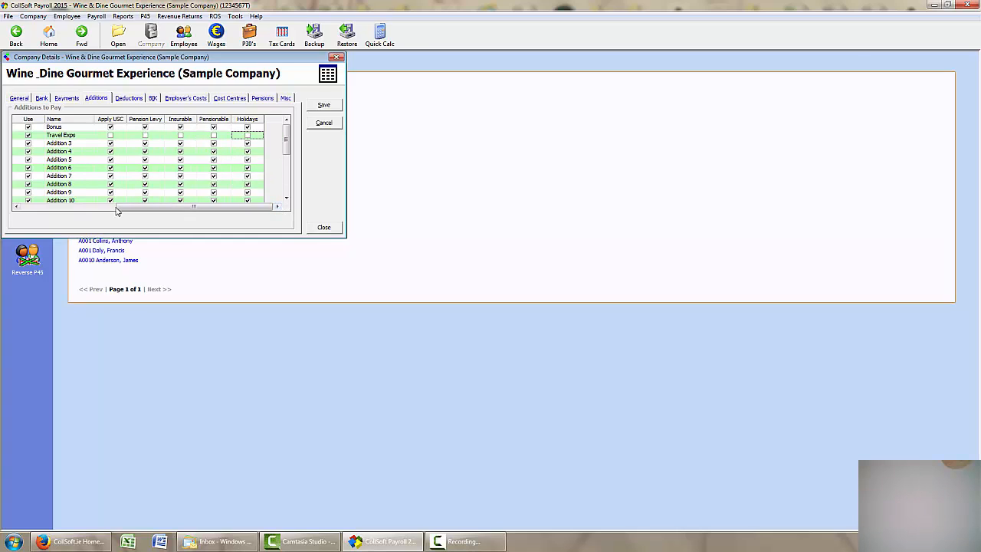
{"action": "left_click", "coordinate": [16, 207]}
{"action": "left_click", "coordinate": [16, 207]}
{"action": "left_click", "coordinate": [16, 207]}
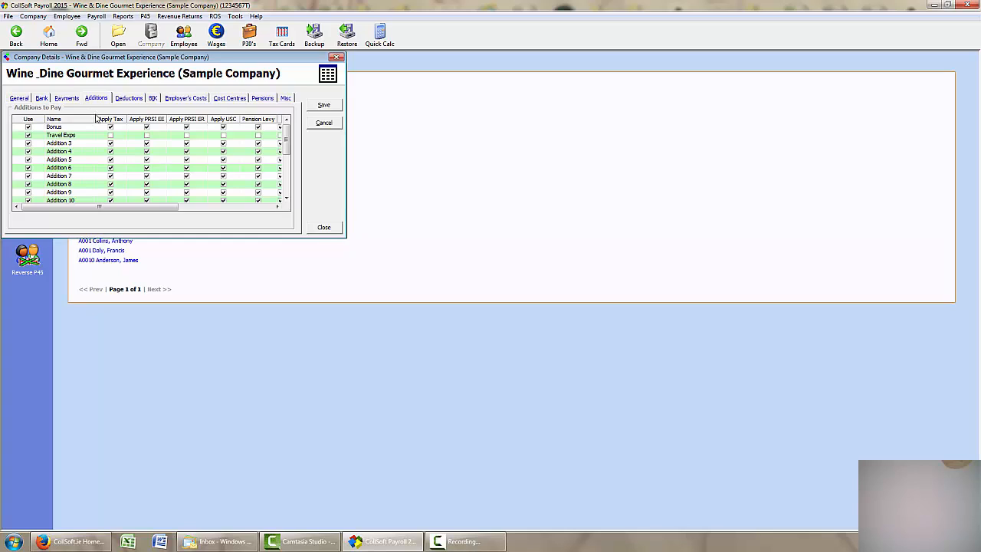
Rename the benefit-in-kind element BIK 2 as "Health Insur", then save and close the company details
{"action": "left_click", "coordinate": [153, 98]}
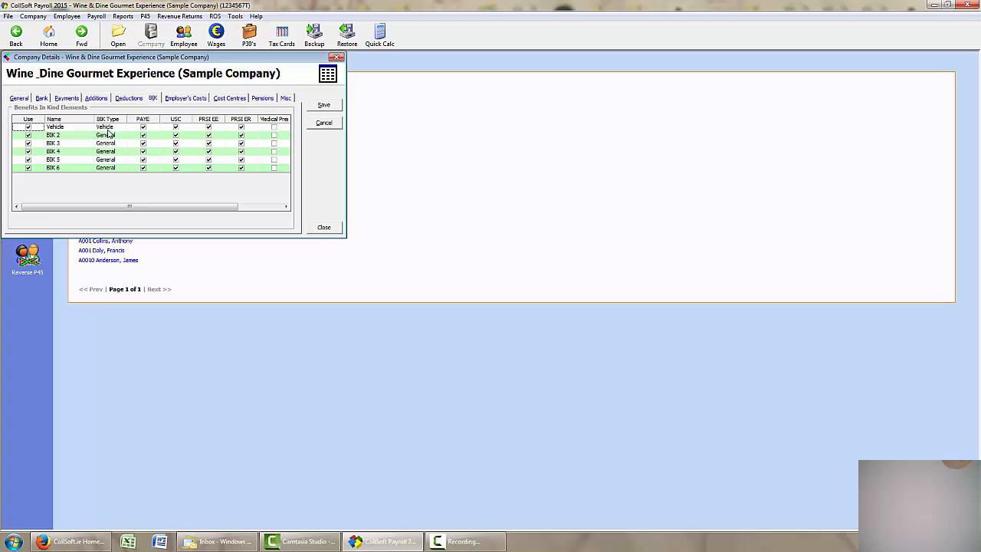
{"action": "left_click", "coordinate": [56, 136]}
{"action": "type", "text": "Health Insur"}
{"action": "key", "text": "Return"}
{"action": "left_click", "coordinate": [320, 106]}
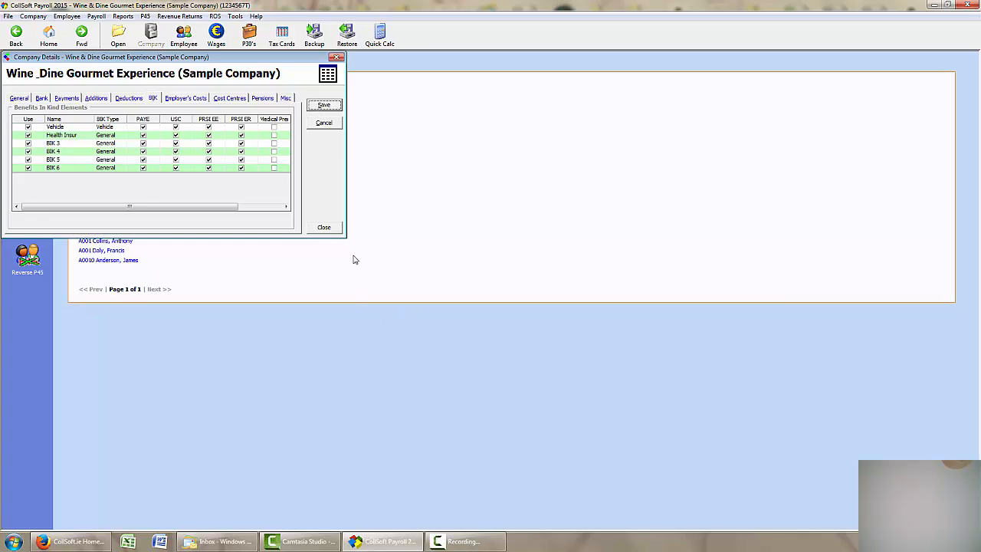
{"action": "left_click", "coordinate": [324, 228]}
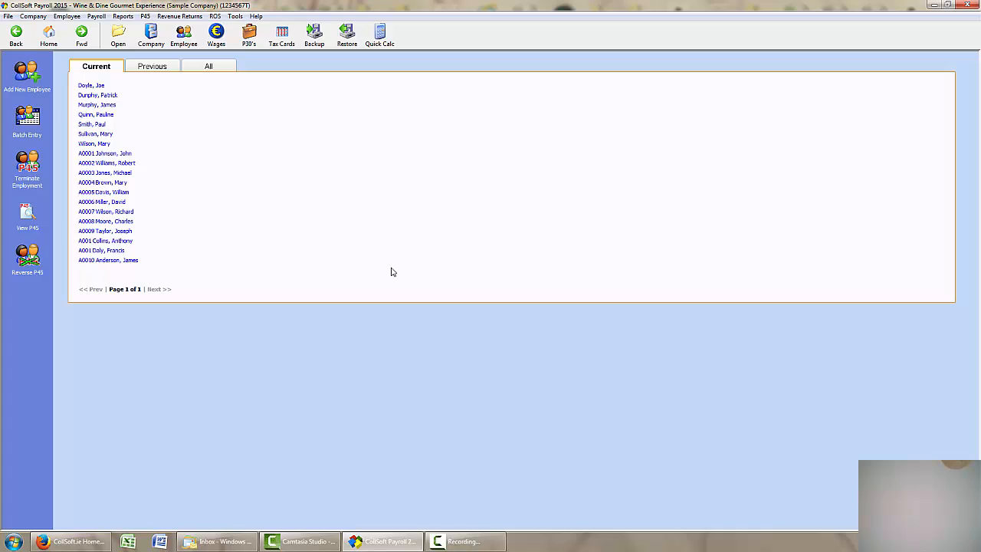